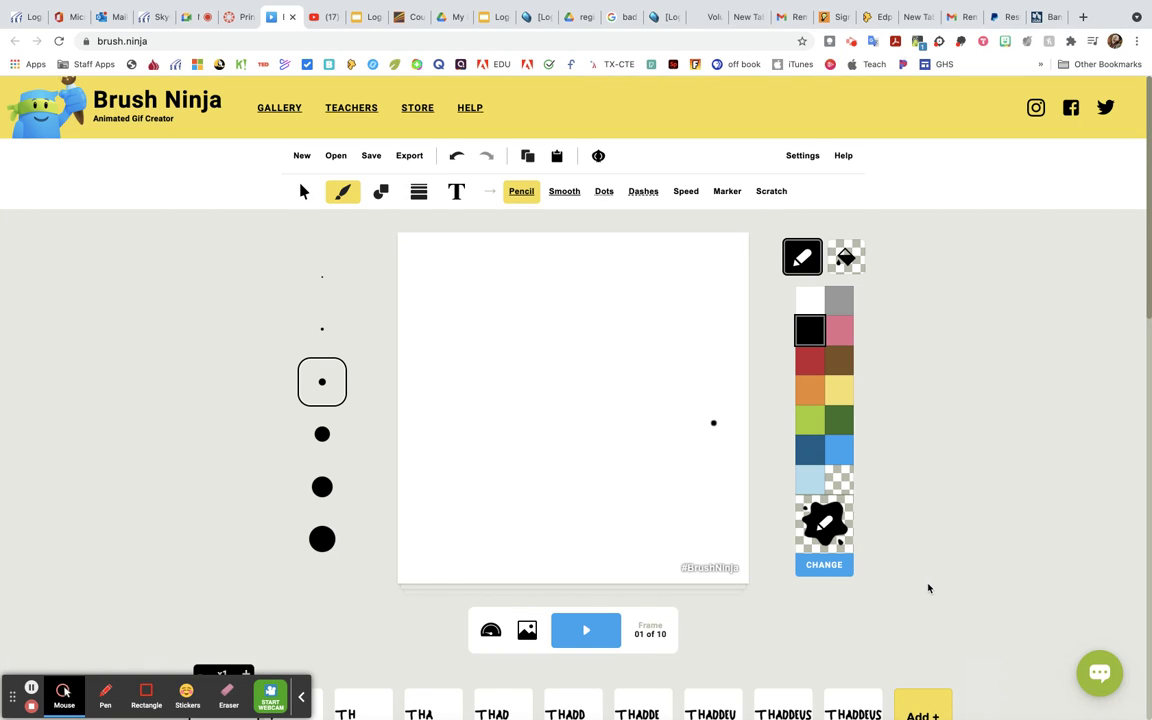
# Play and stop the existing ten-frame animation, then return to the Principles of Design course.
pyautogui.scroll(-1, 928, 588)
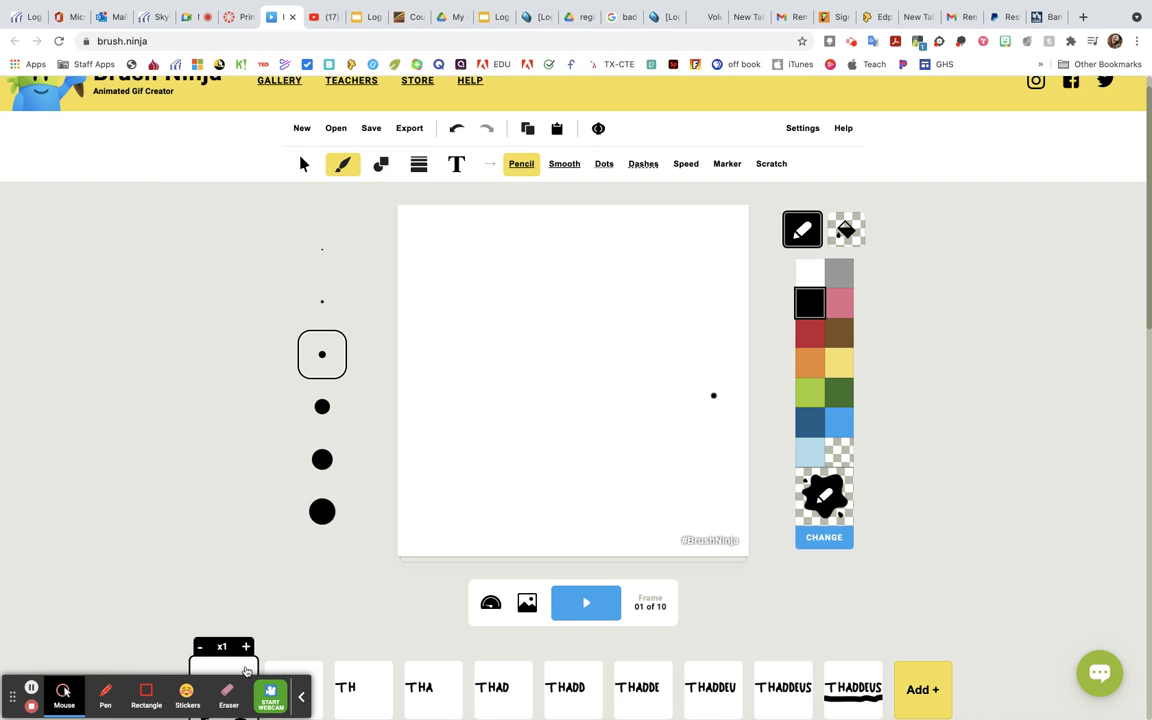
pyautogui.moveTo(314, 680)
pyautogui.click(599, 616)
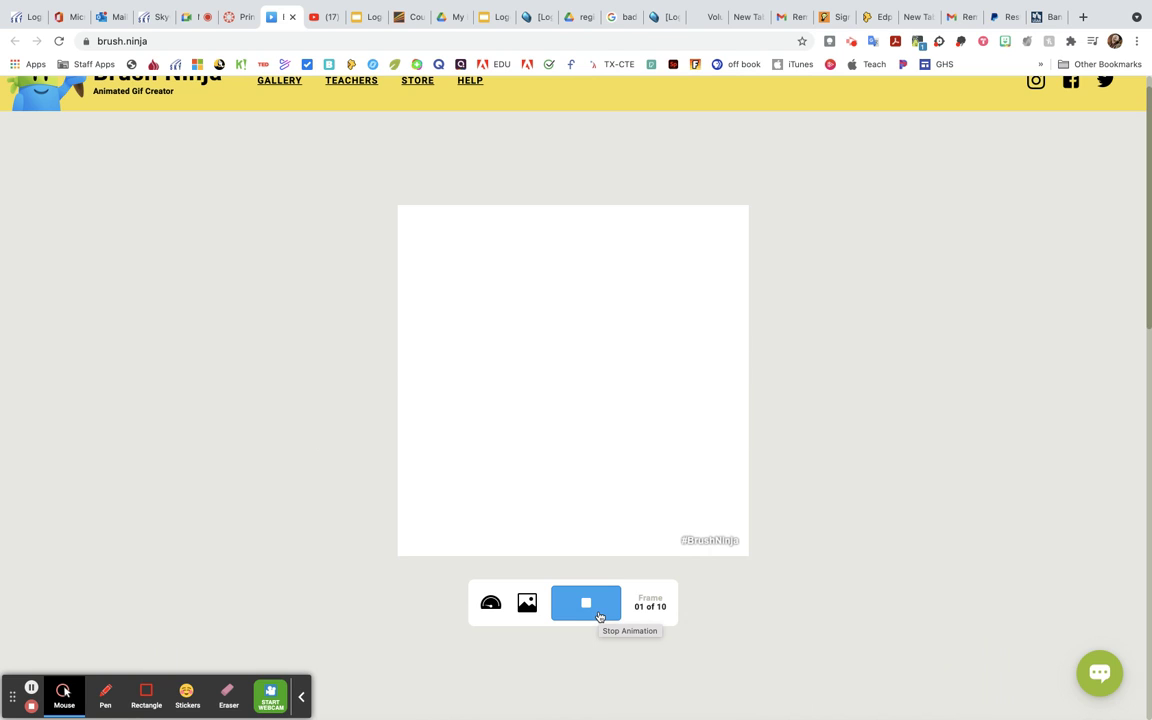
pyautogui.click(599, 616)
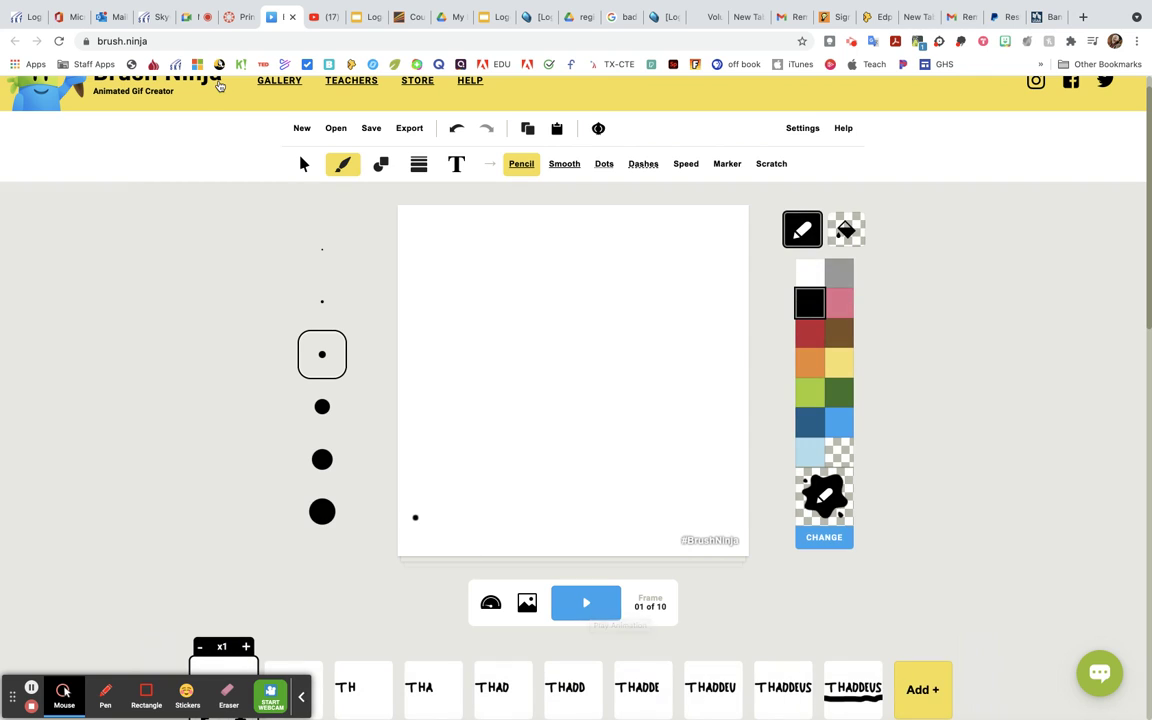
pyautogui.click(234, 17)
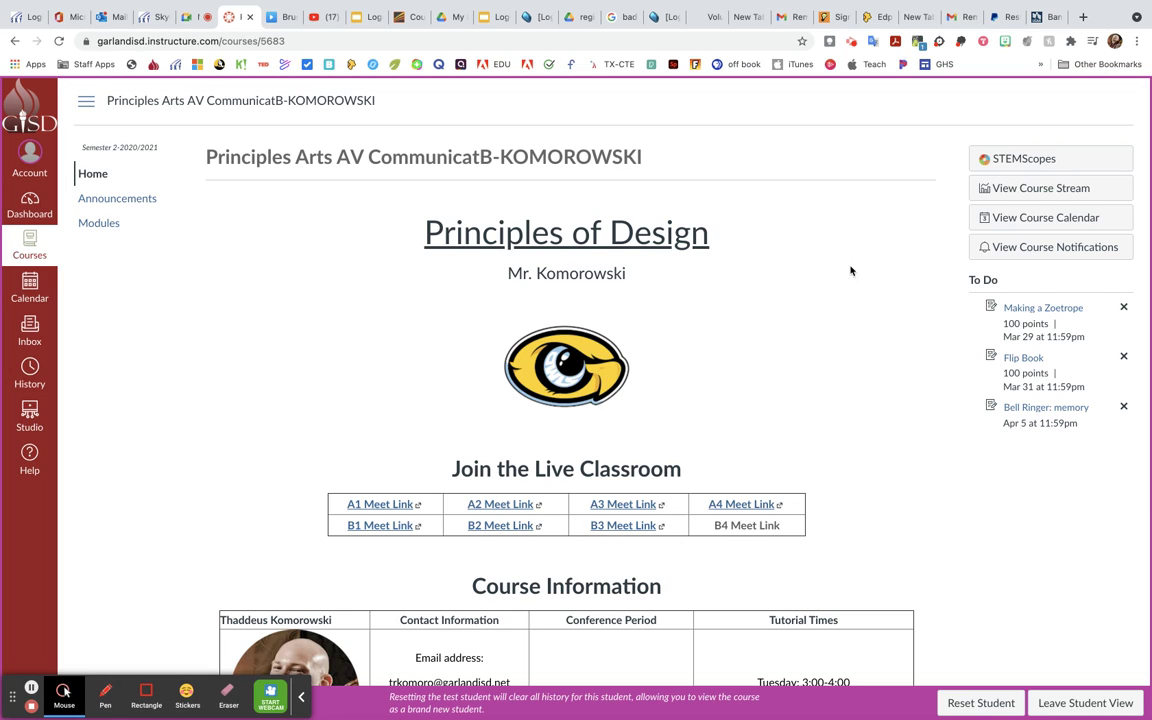
# Open Brush Ninja - Intro (gif) from the Animation module in the Modules list.
pyautogui.click(106, 230)
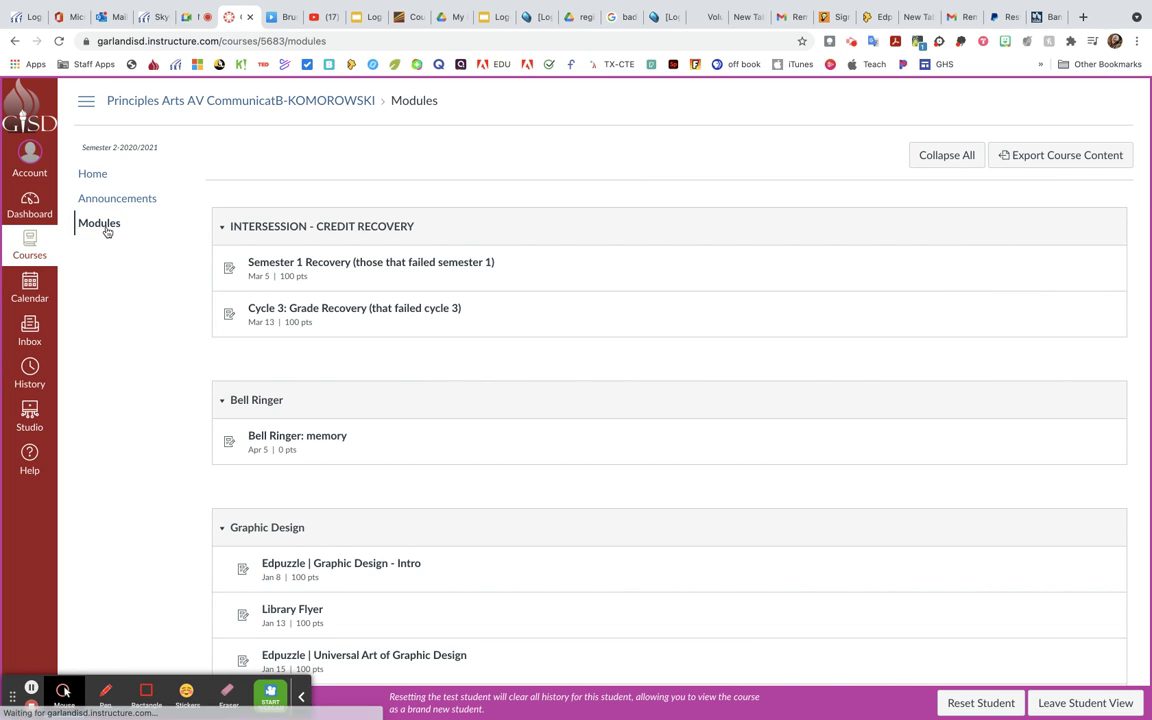
pyautogui.scroll(-10, 366, 356)
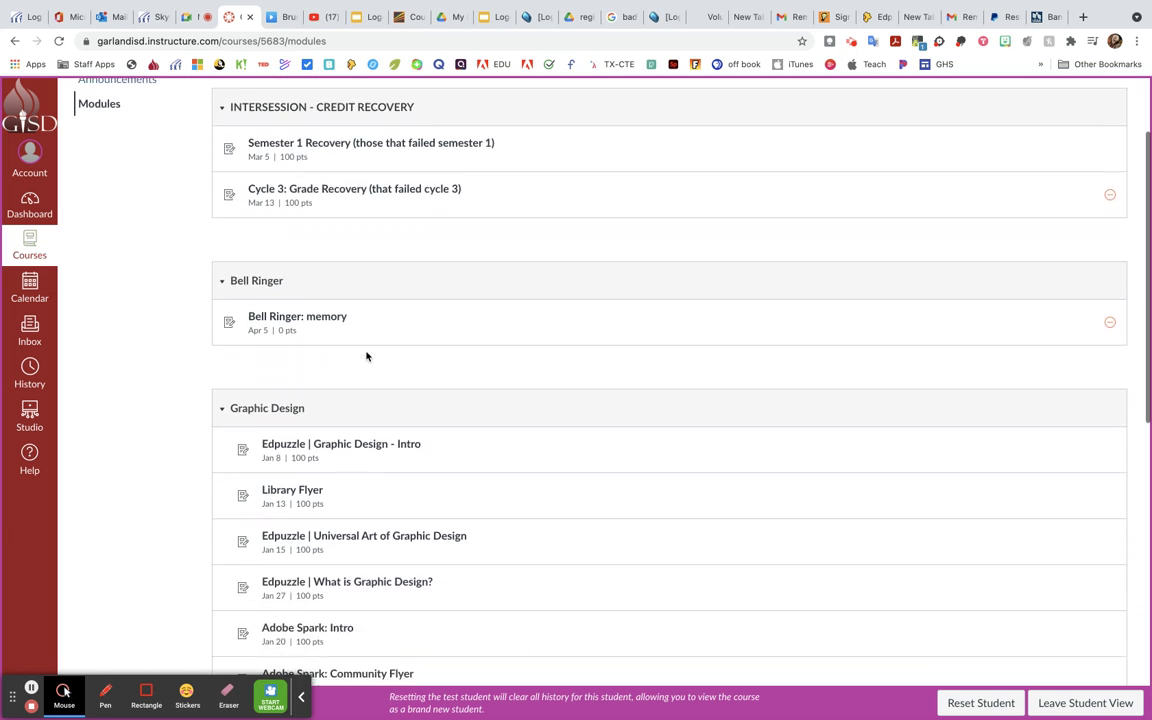
pyautogui.scroll(-2, 366, 356)
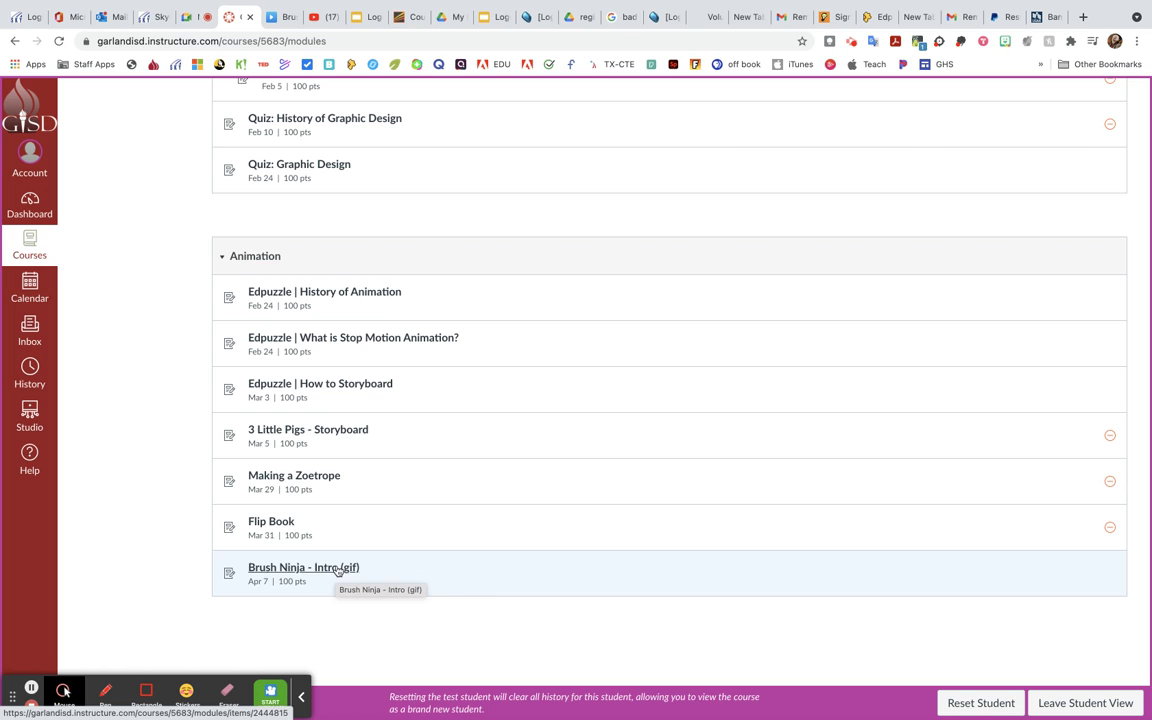
pyautogui.click(331, 571)
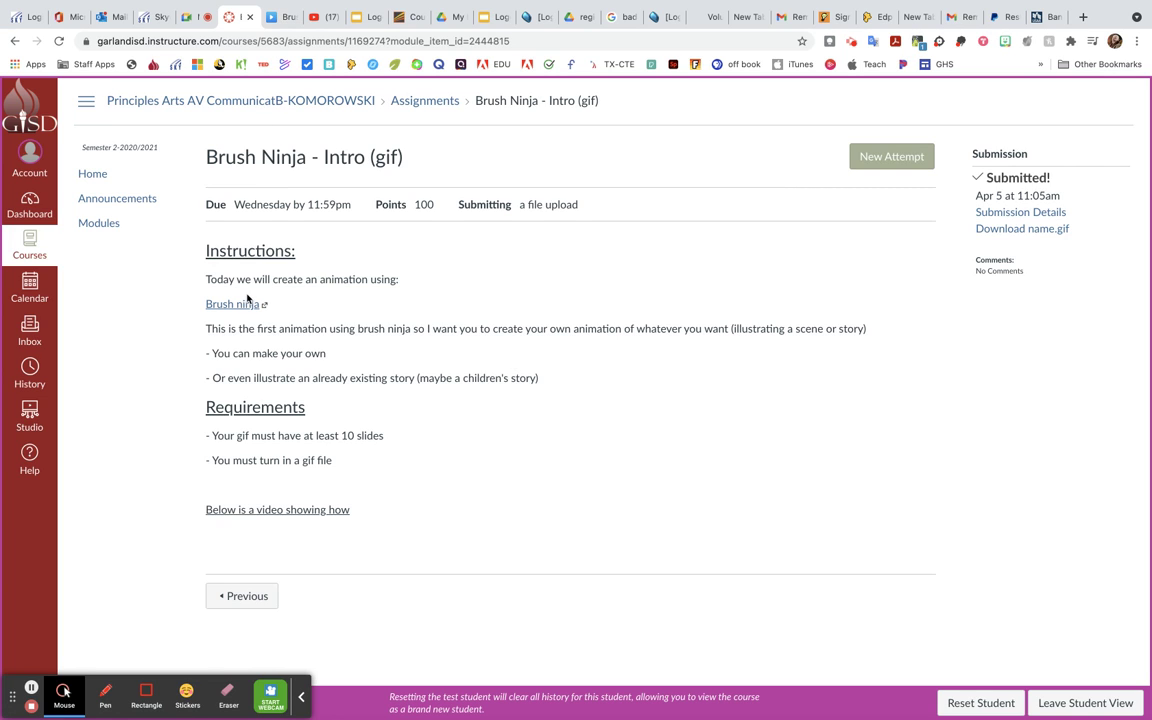
# Follow the Brush ninja link in the assignment instructions to open the editor in a new tab.
pyautogui.click(247, 304)
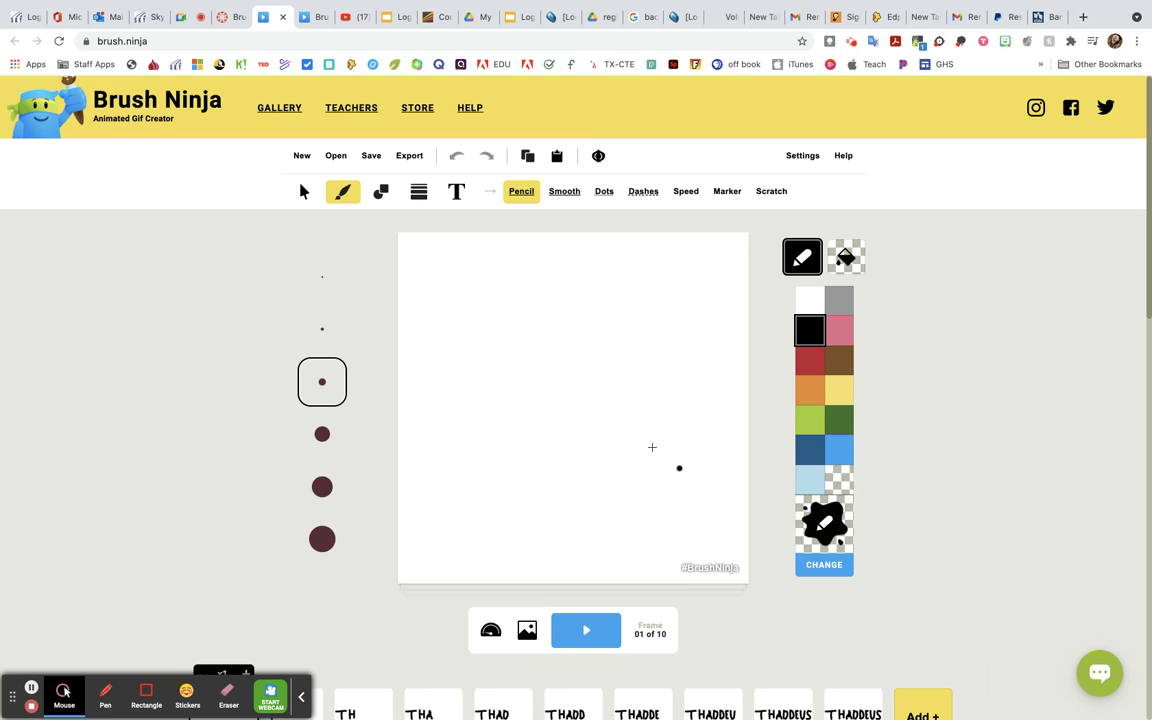
# Discard the ten-frame animation and start a new blank one-frame animation.
pyautogui.scroll(-5, 652, 447)
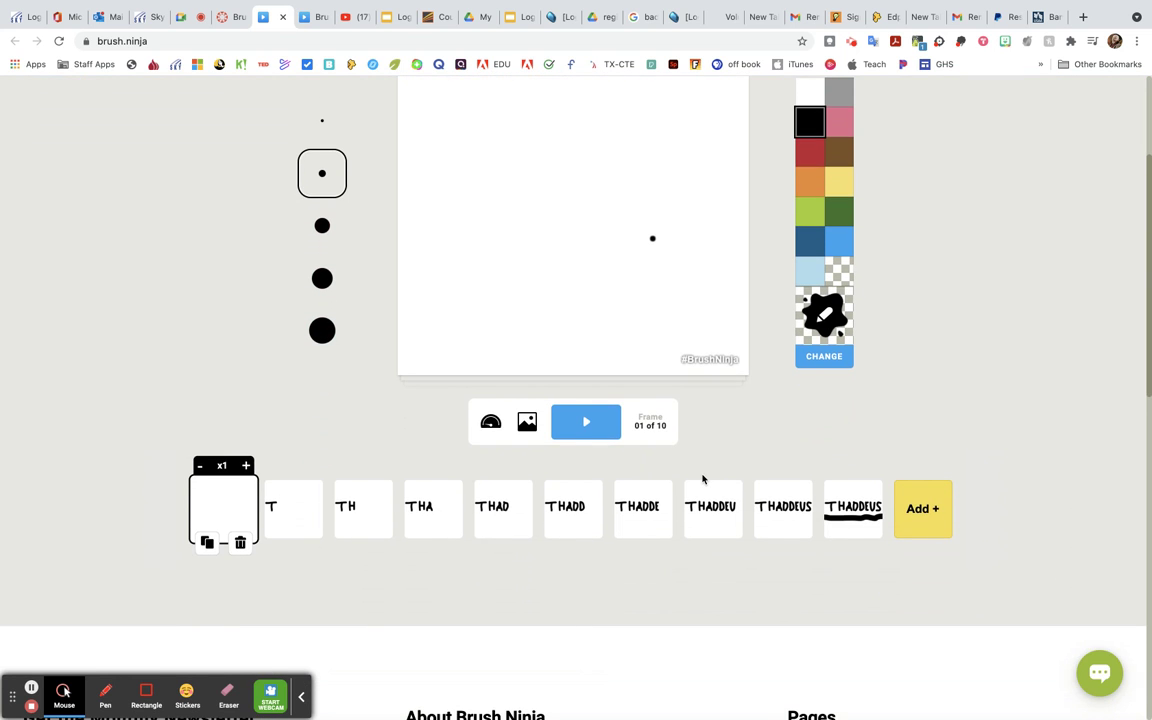
pyautogui.scroll(5, 703, 480)
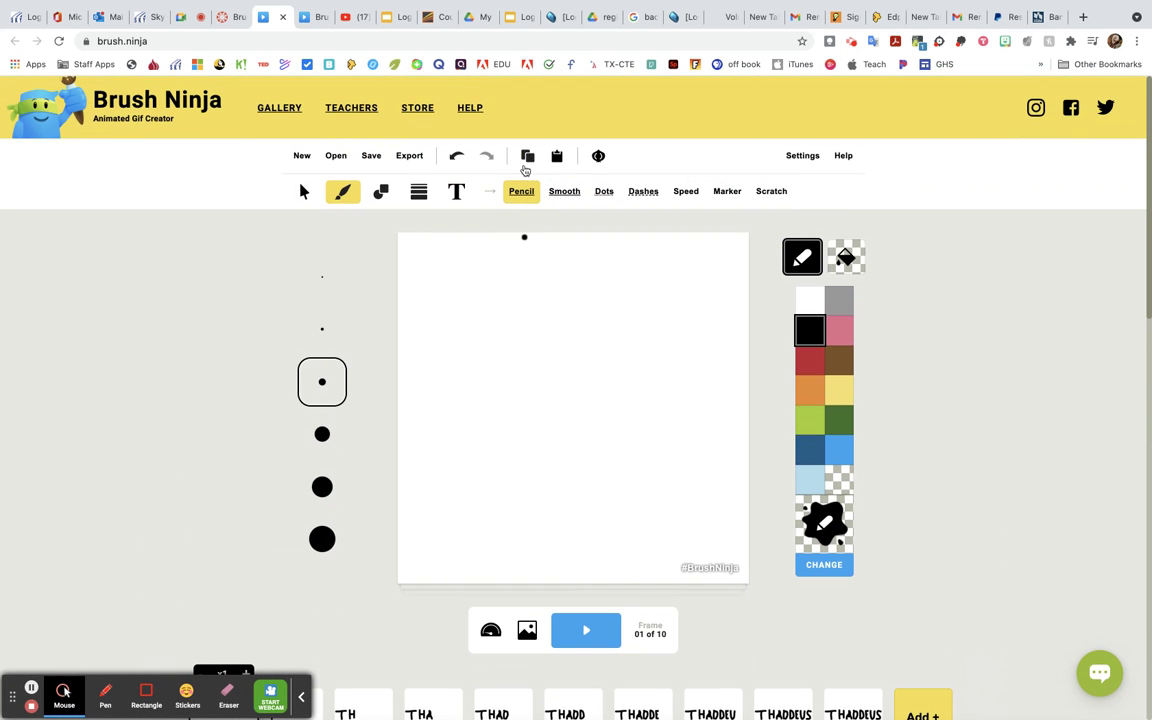
pyautogui.click(302, 156)
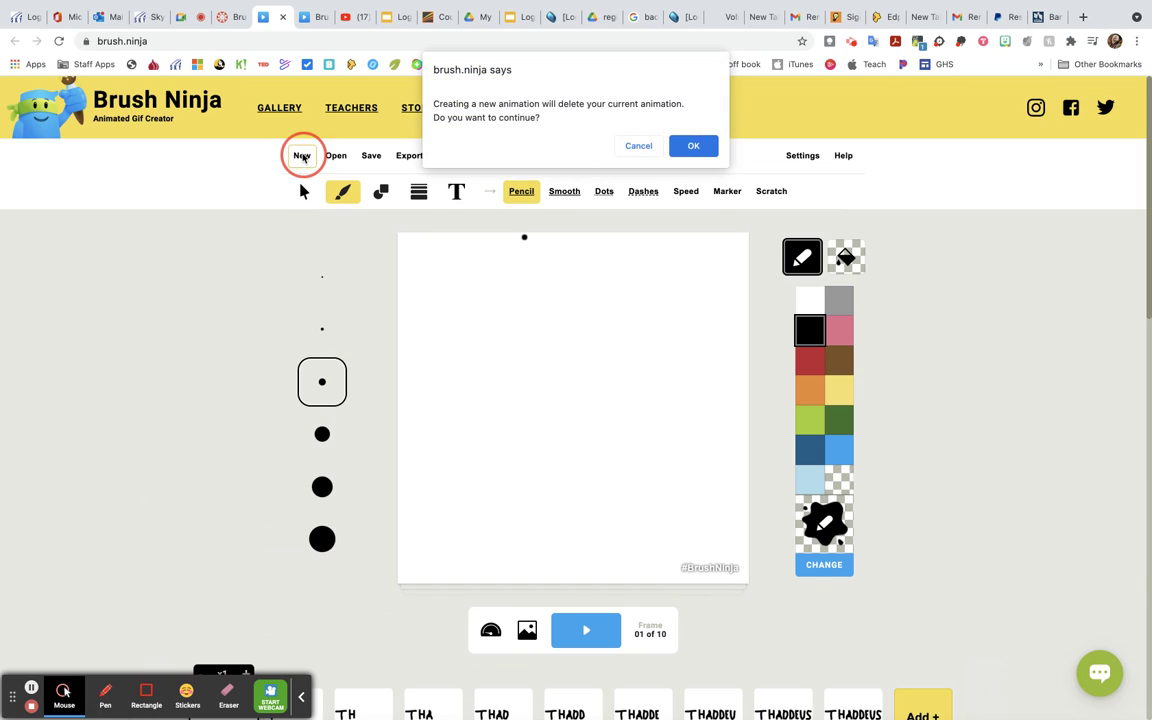
pyautogui.click(690, 150)
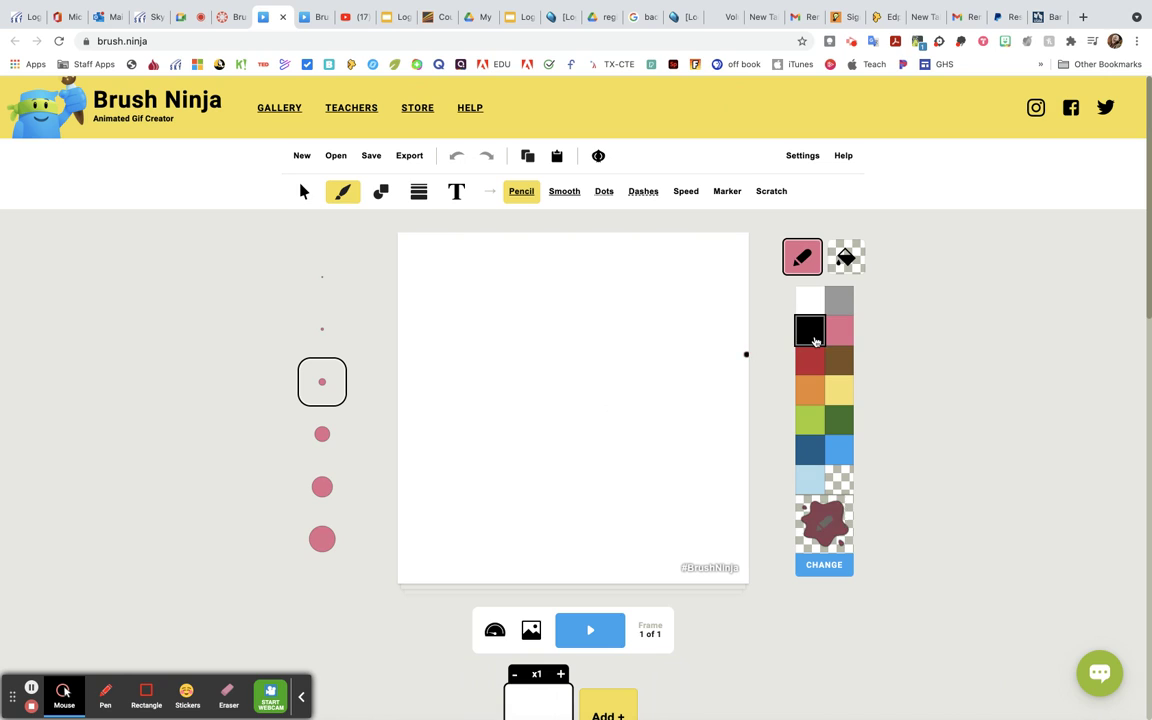
# Switch to black and add a second frame with the letter T drawn.
pyautogui.click(811, 331)
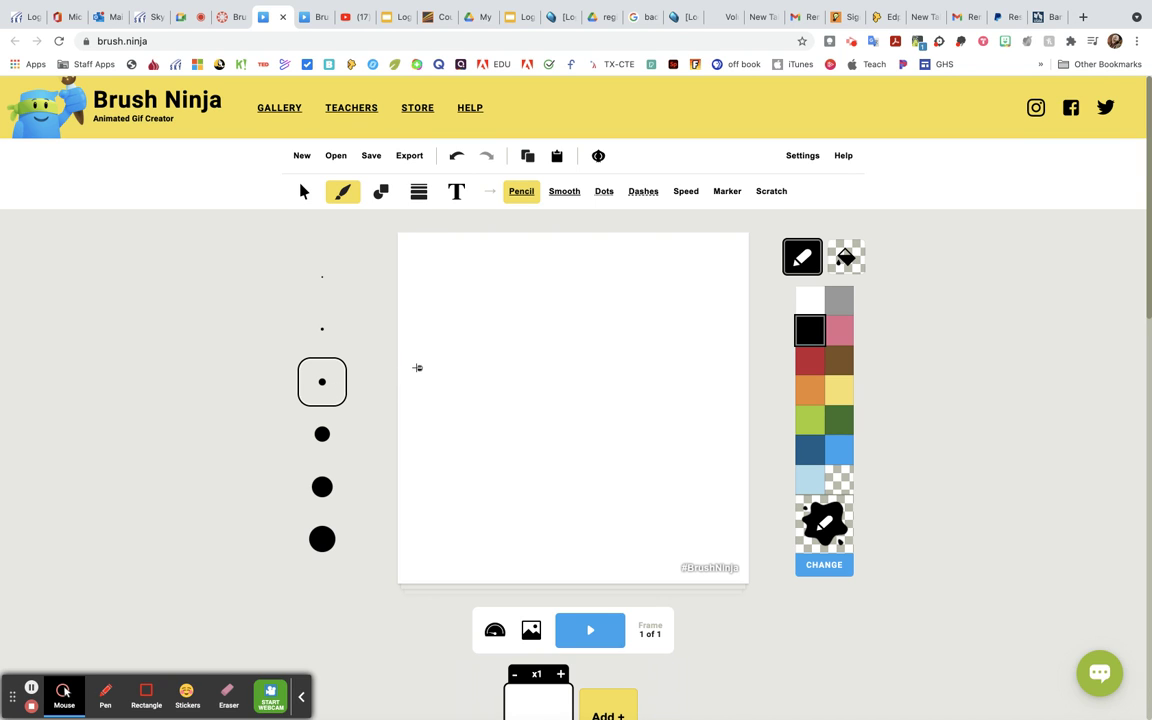
pyautogui.scroll(-3, 580, 610)
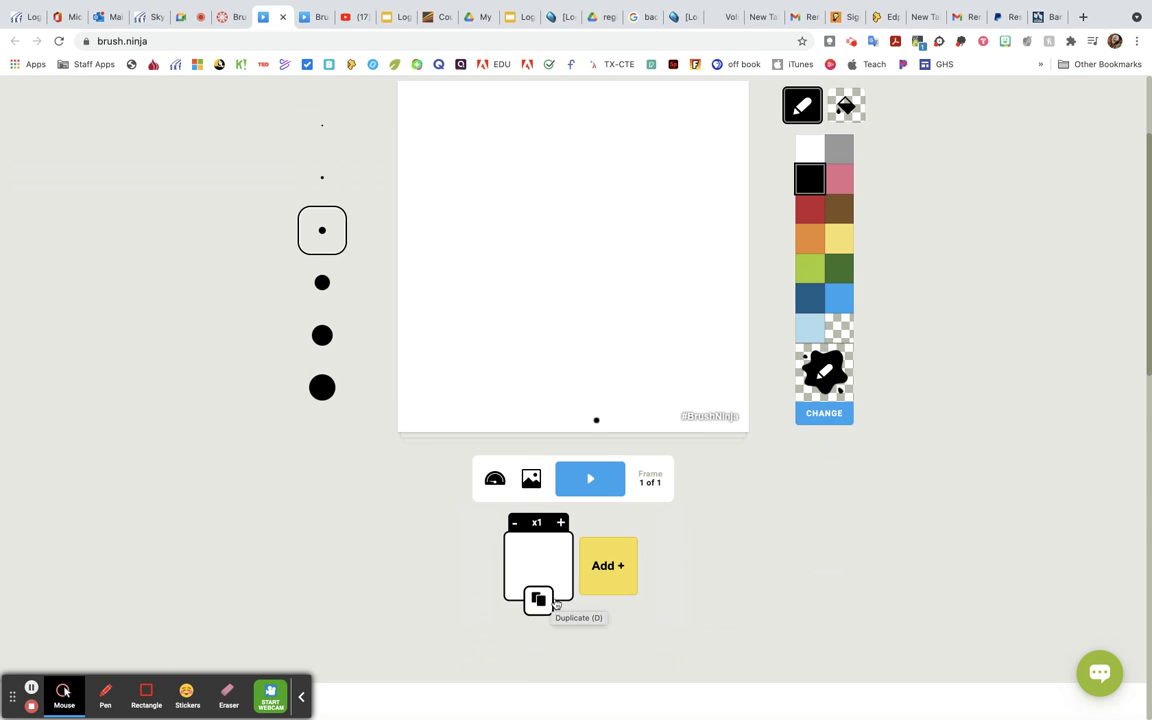
pyautogui.click(539, 599)
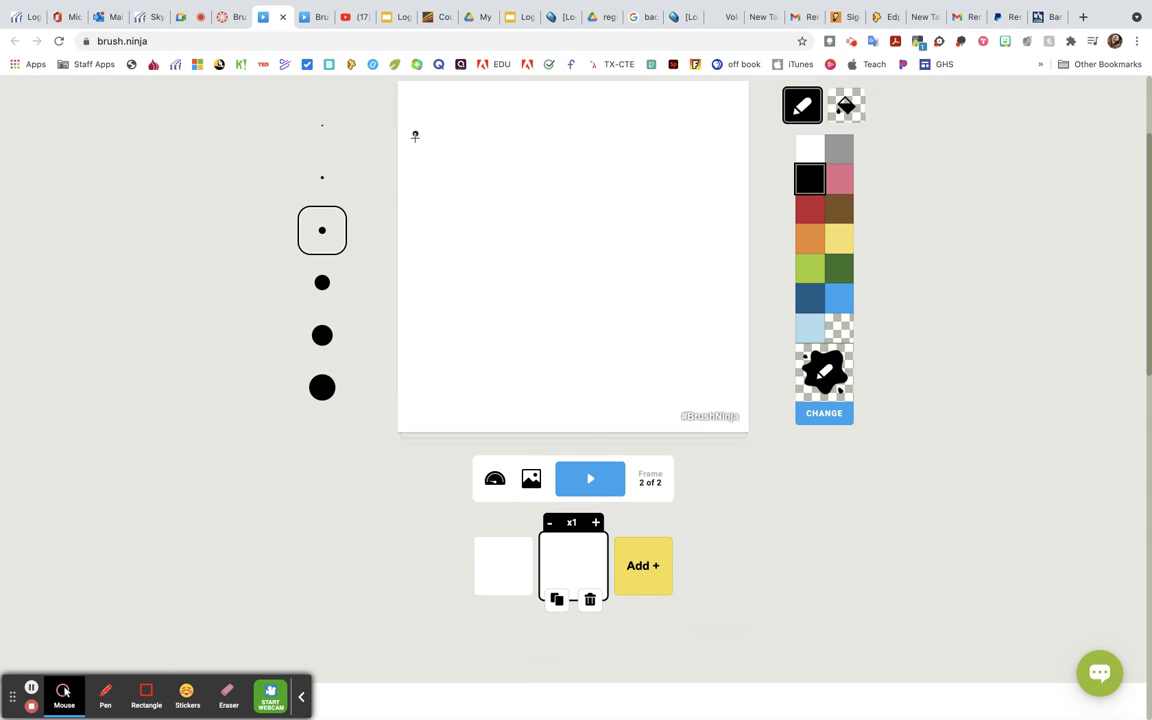
pyautogui.moveTo(401, 188)
pyautogui.mouseDown()
pyautogui.moveTo(476, 189)
pyautogui.moveTo(430, 190)
pyautogui.moveTo(437, 228)
pyautogui.mouseUp()
pyautogui.click(430, 191)
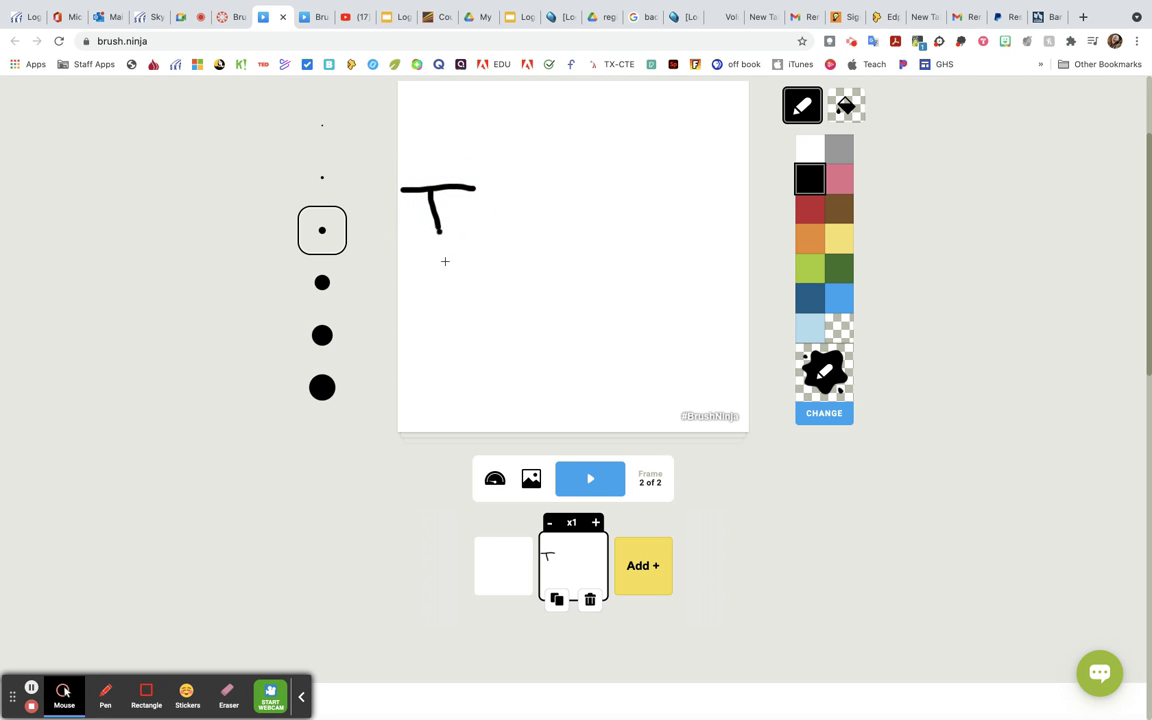
# Add a TH frame and a THA frame, then preview the four-frame animation.
pyautogui.click(556, 599)
pyautogui.moveTo(490, 188)
pyautogui.mouseDown()
pyautogui.moveTo(489, 224)
pyautogui.moveTo(515, 228)
pyautogui.moveTo(510, 206)
pyautogui.mouseUp()
pyautogui.click(514, 188)
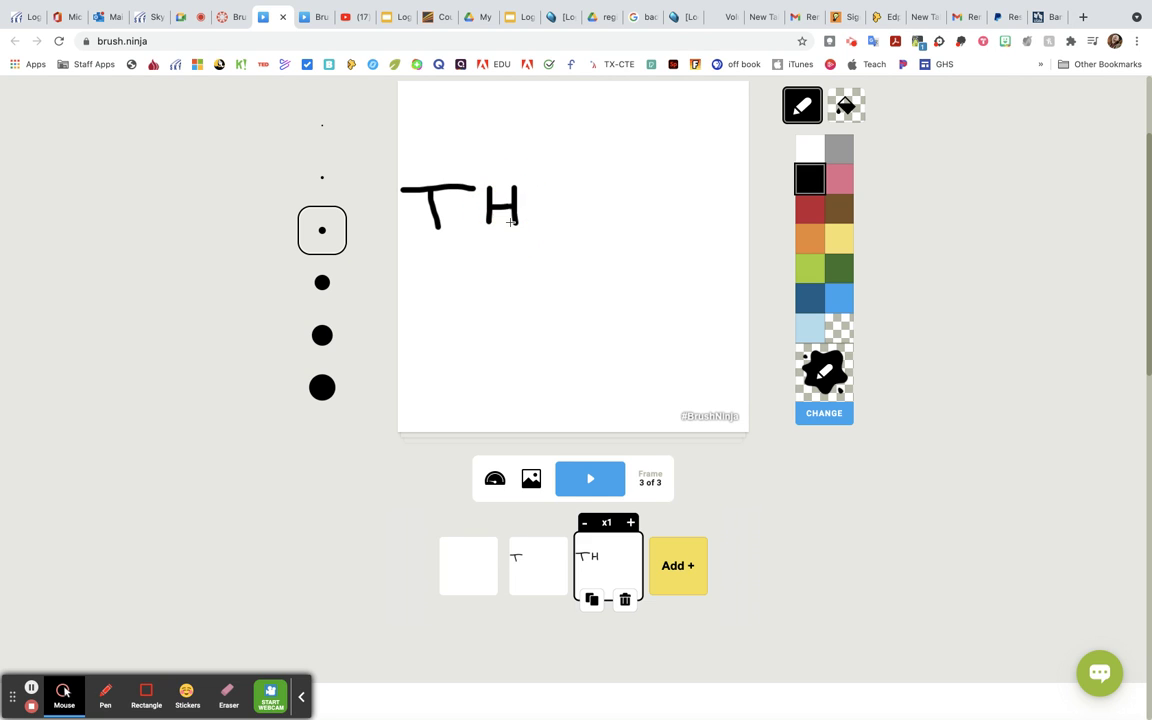
pyautogui.click(591, 600)
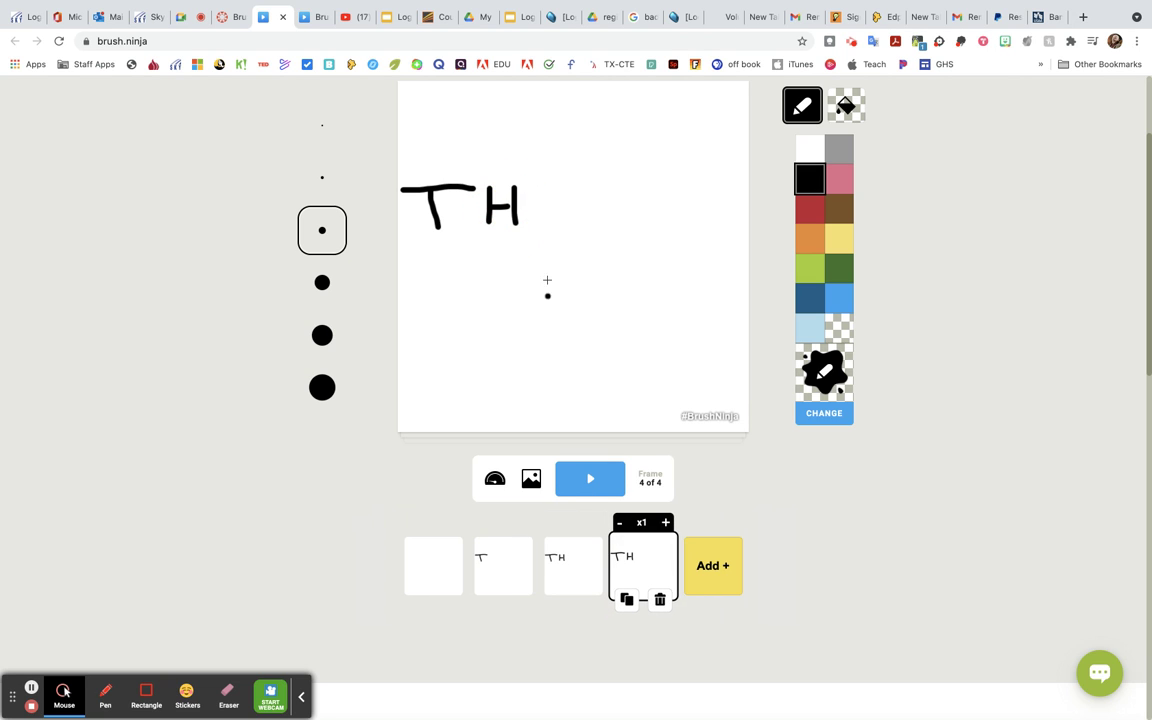
pyautogui.click(538, 224)
pyautogui.moveTo(538, 224)
pyautogui.mouseDown()
pyautogui.moveTo(558, 188)
pyautogui.moveTo(569, 224)
pyautogui.moveTo(548, 210)
pyautogui.moveTo(565, 207)
pyautogui.mouseUp()
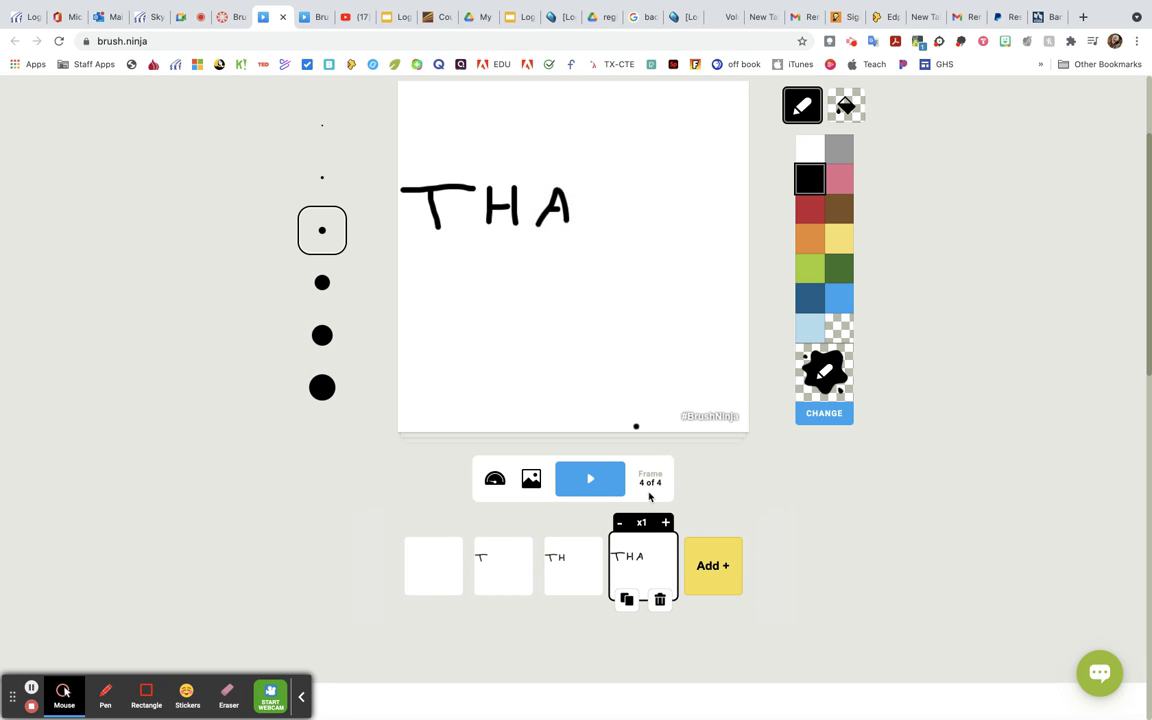
pyautogui.click(597, 485)
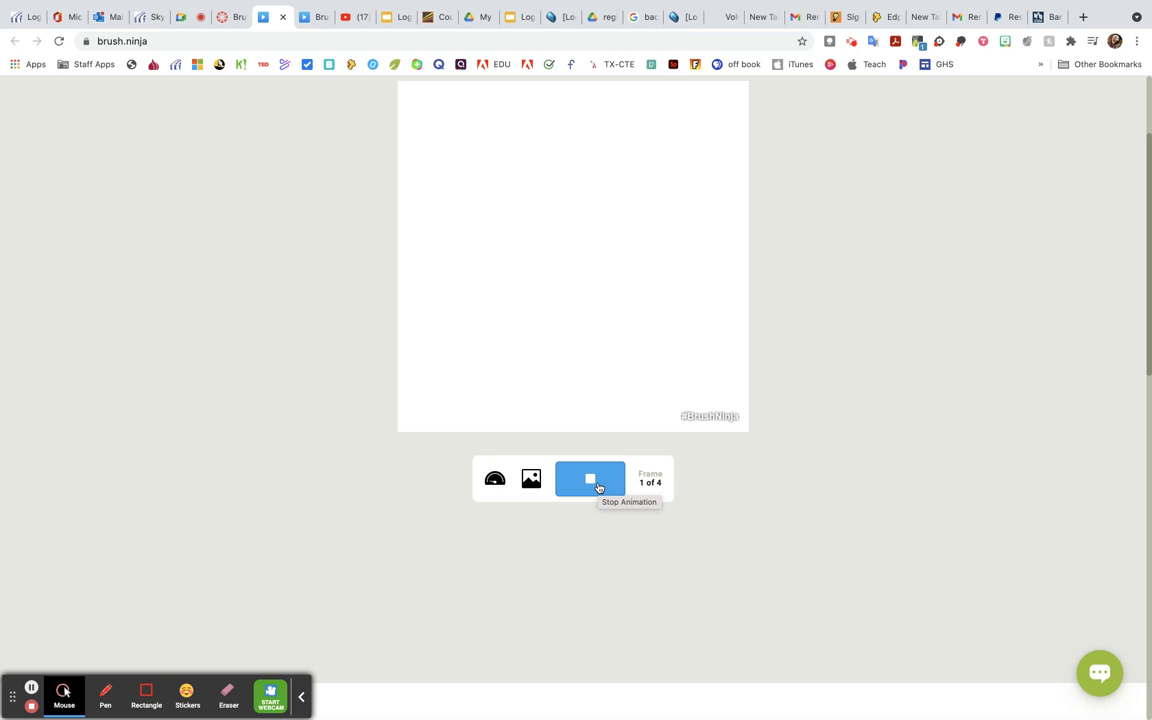
# Stop the preview and bring the toolbar back into view on the THA frame.
pyautogui.click(597, 485)
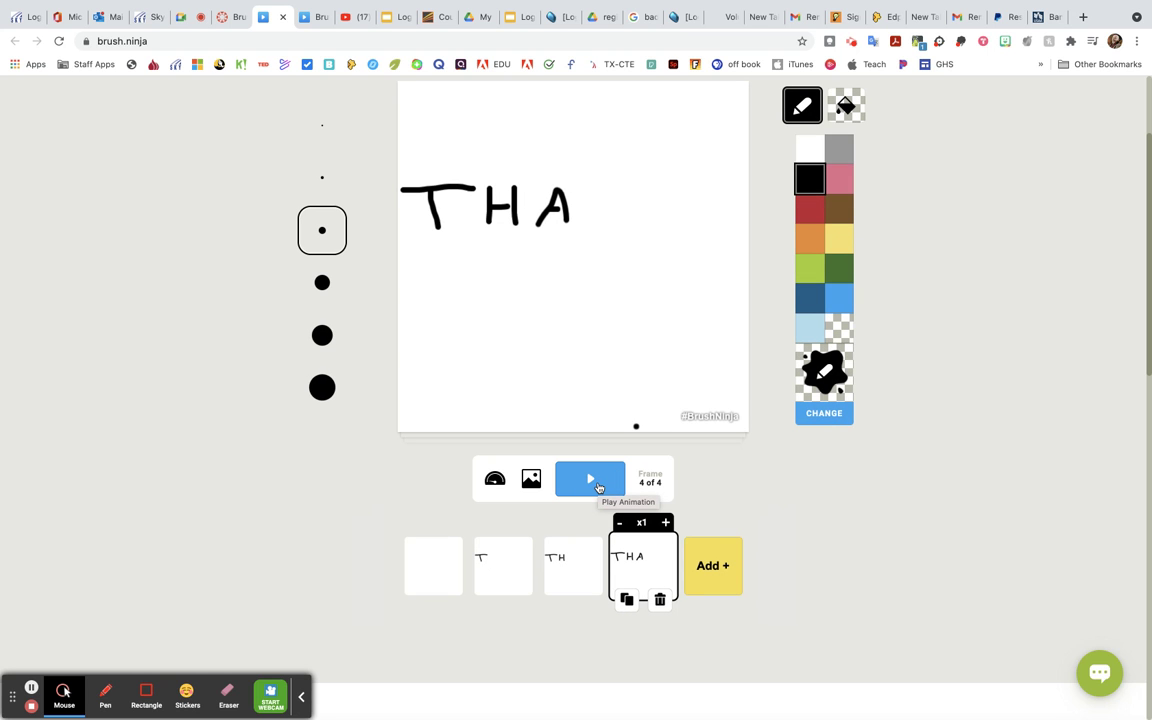
pyautogui.scroll(3, 597, 485)
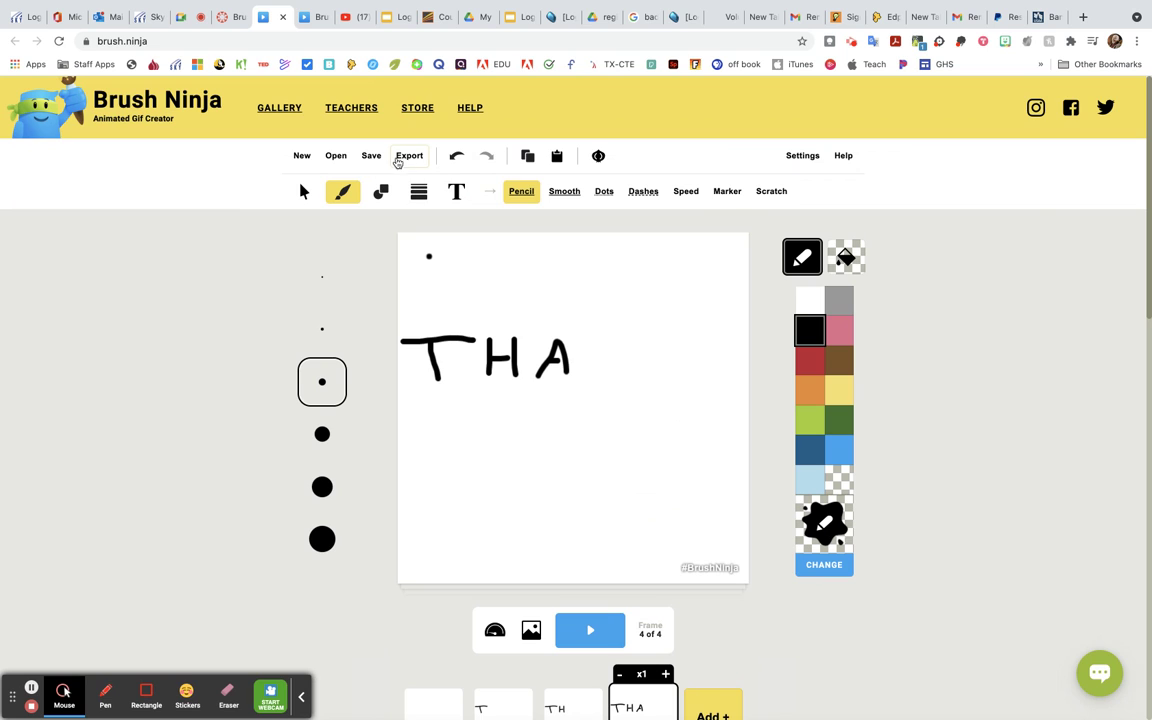
# Export the animation as an animated GIF named 'name', download it, and return to Canvas.
pyautogui.click(406, 156)
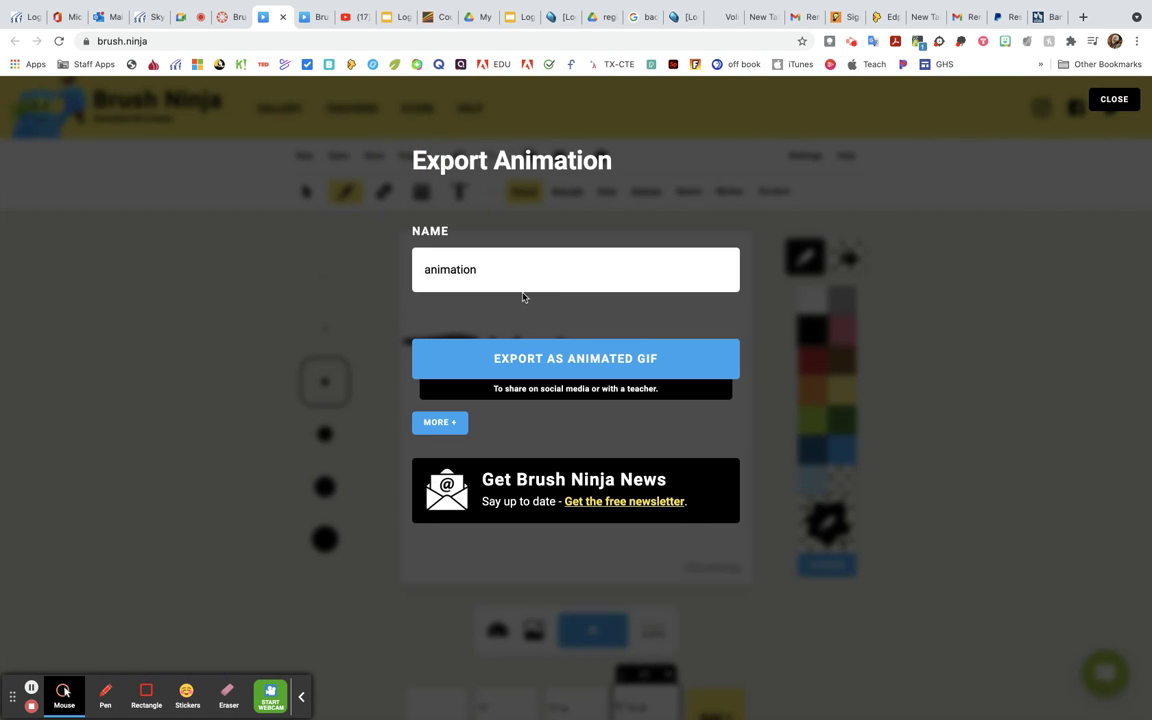
pyautogui.moveTo(504, 272); pyautogui.dragTo(367, 277)
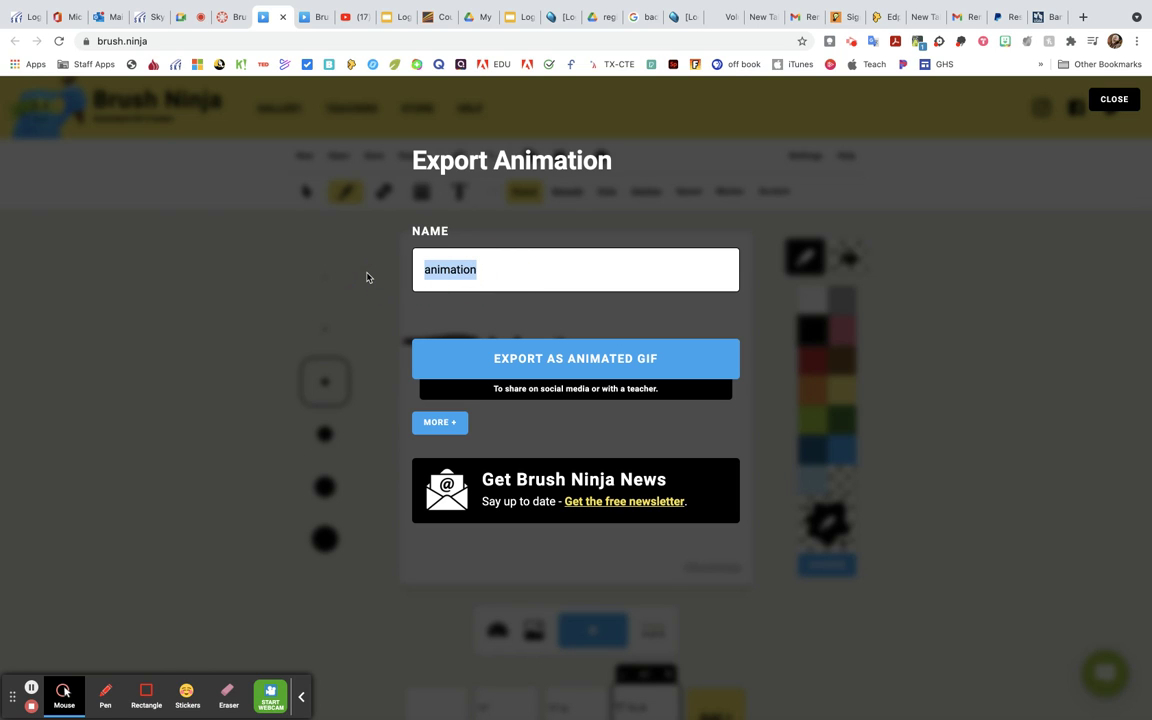
pyautogui.write('name')
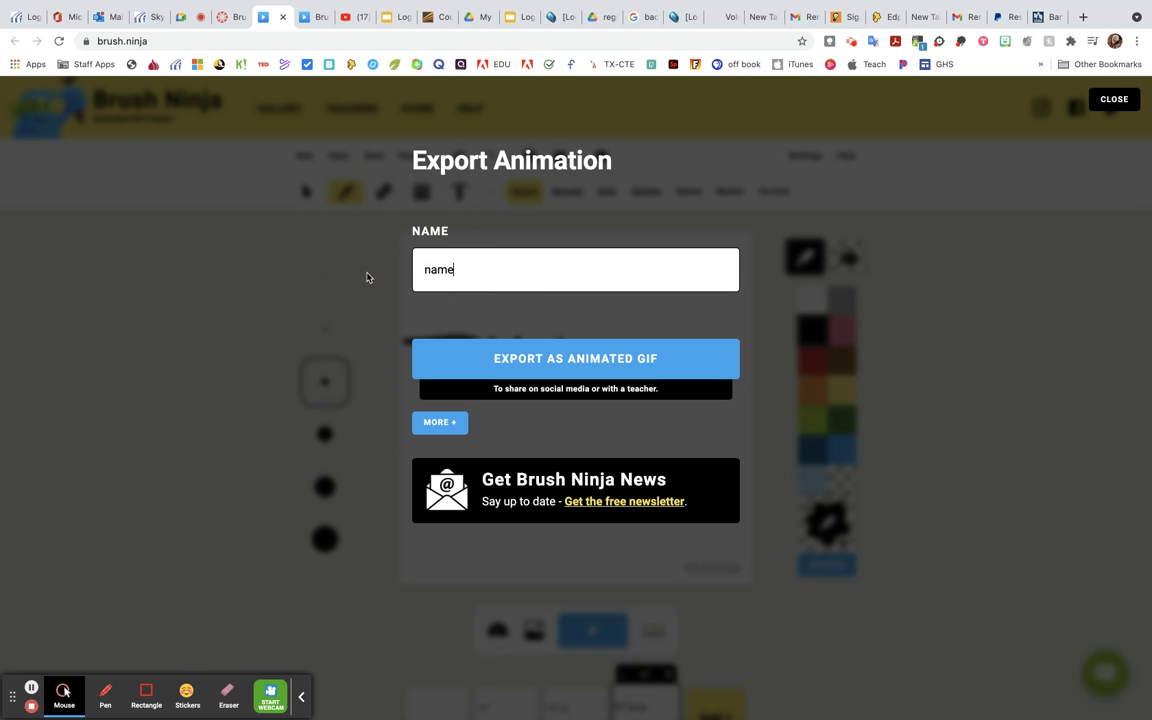
pyautogui.click(507, 359)
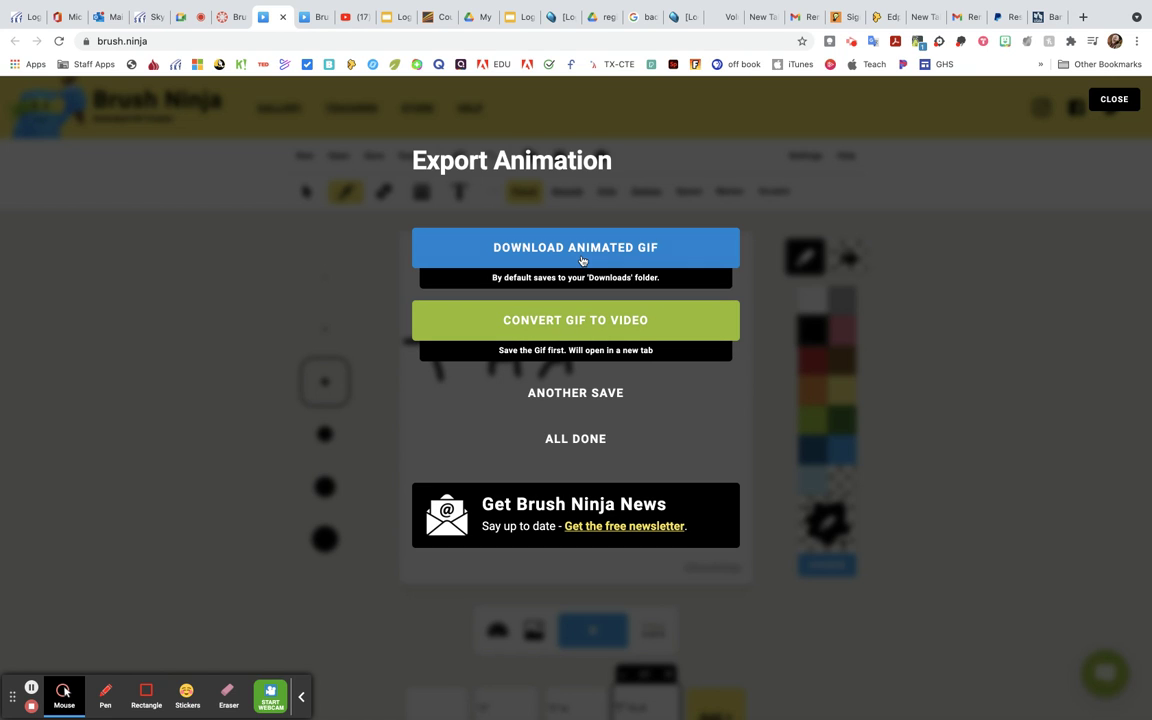
pyautogui.click(581, 260)
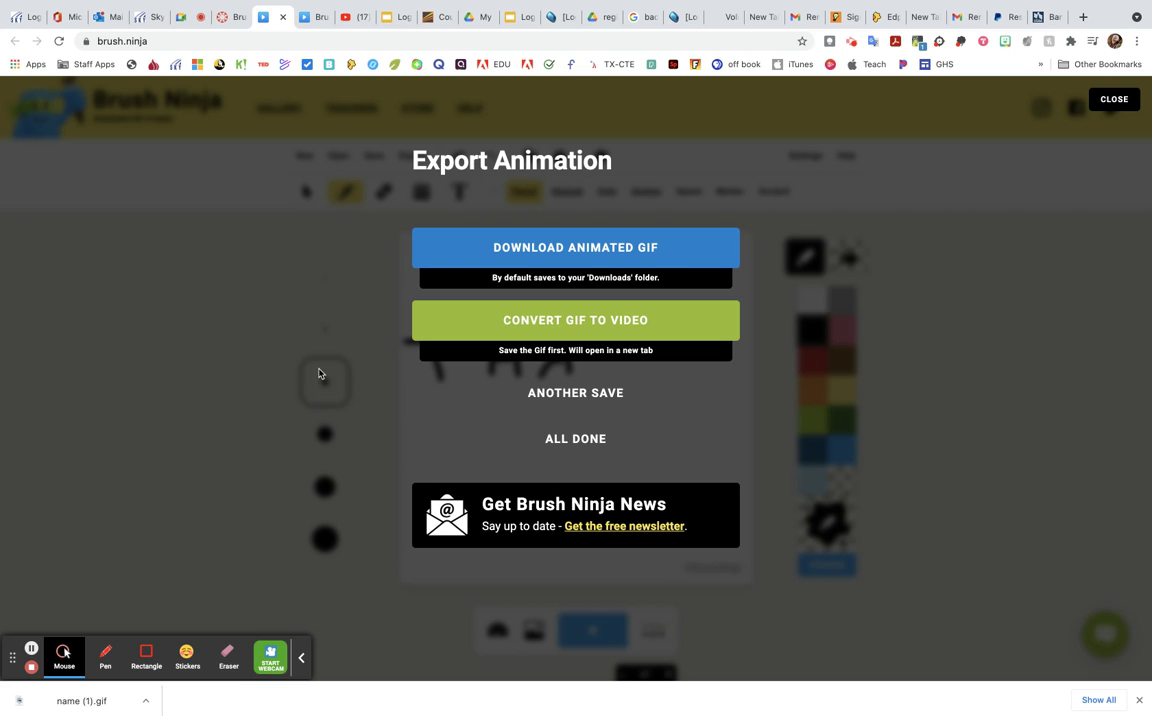
pyautogui.click(231, 19)
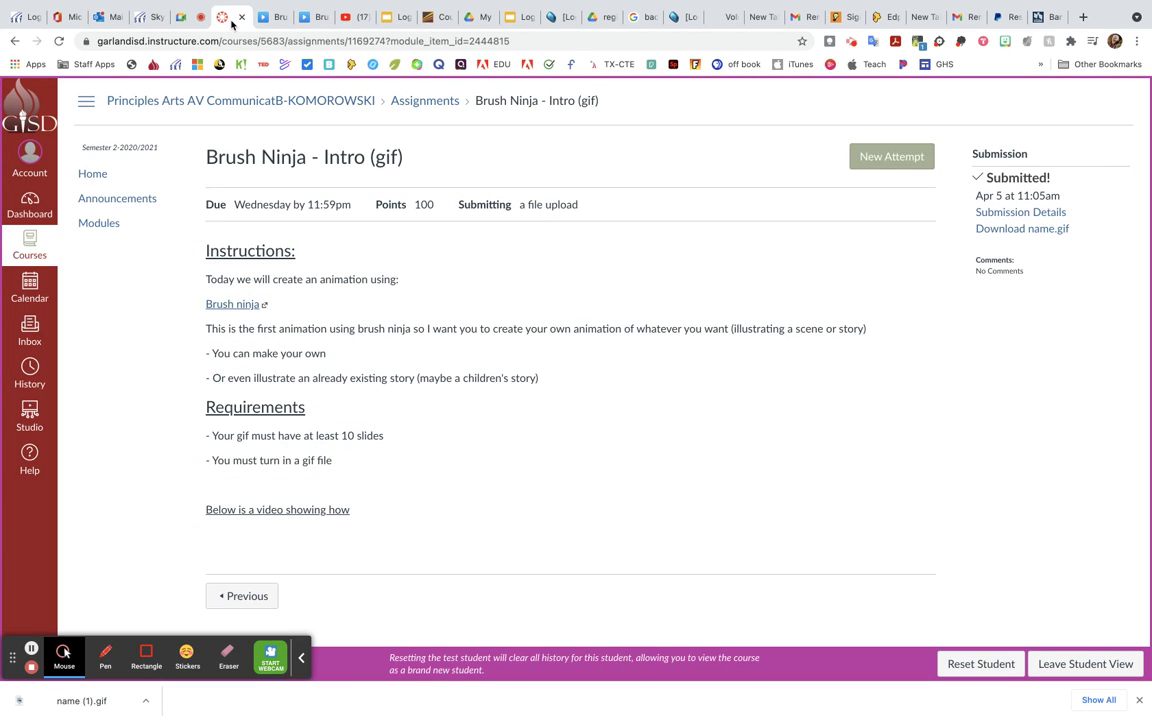
# Start a new submission attempt and open the file picker via File Upload.
pyautogui.click(875, 159)
pyautogui.scroll(-5, 540, 370)
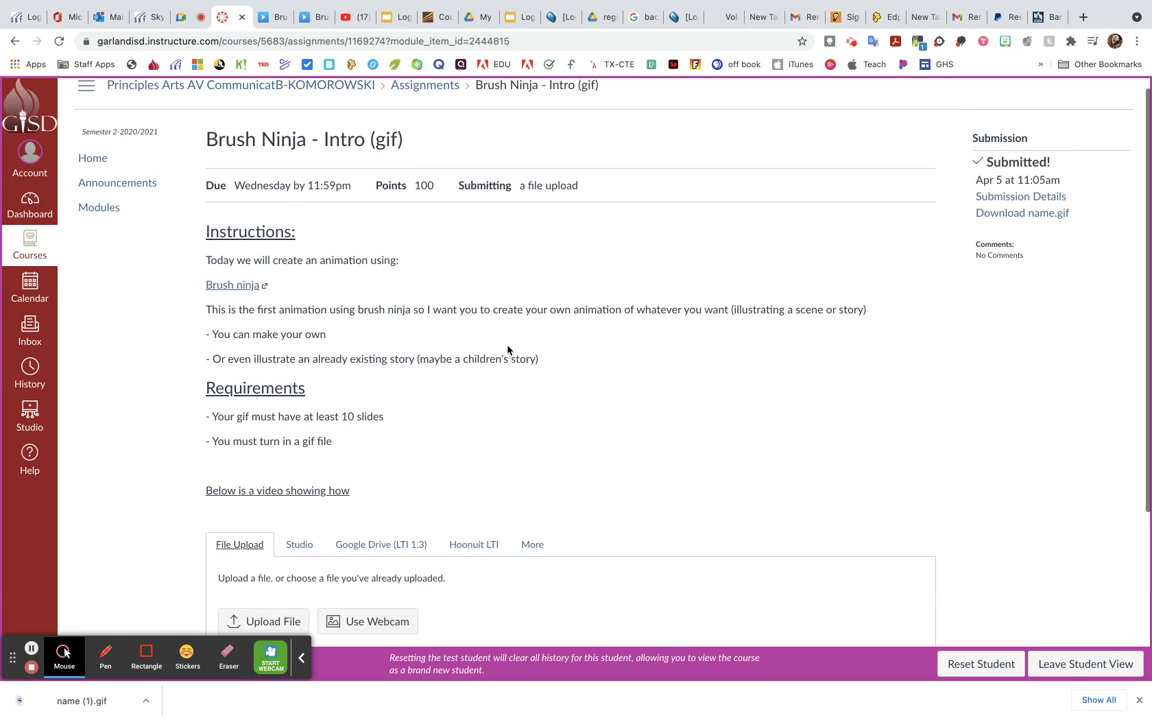
pyautogui.click(276, 414)
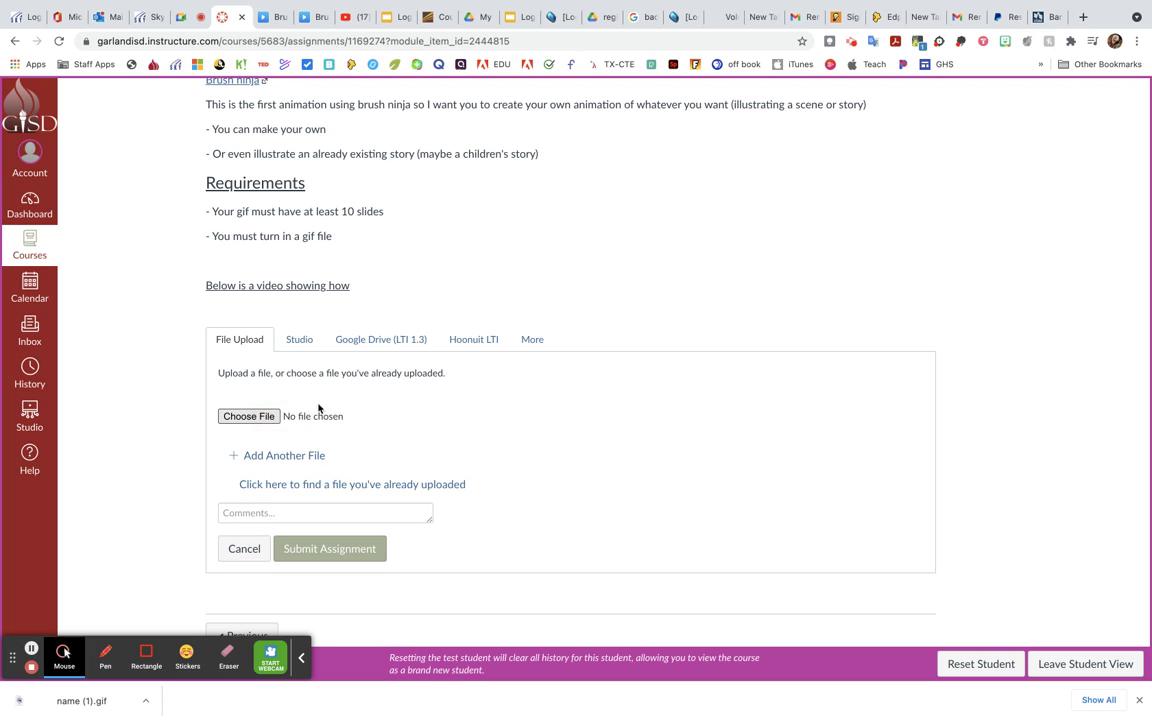
pyautogui.click(240, 416)
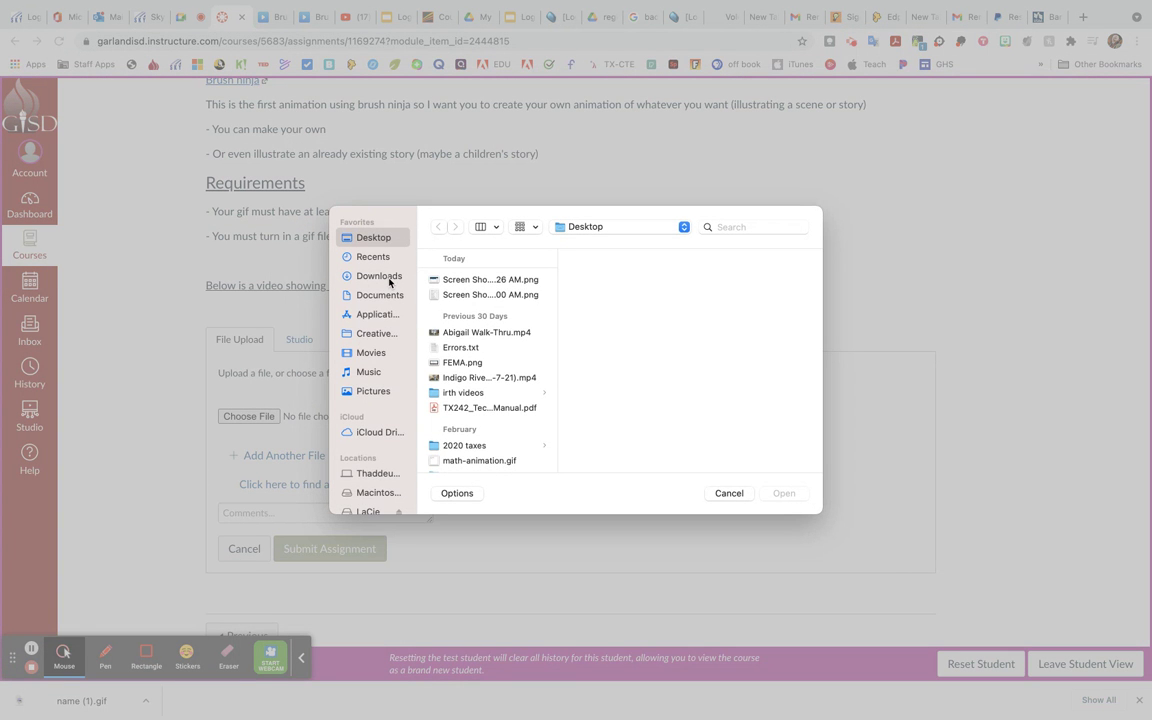
# Pick name (1).gif from the Downloads folder.
pyautogui.click(389, 280)
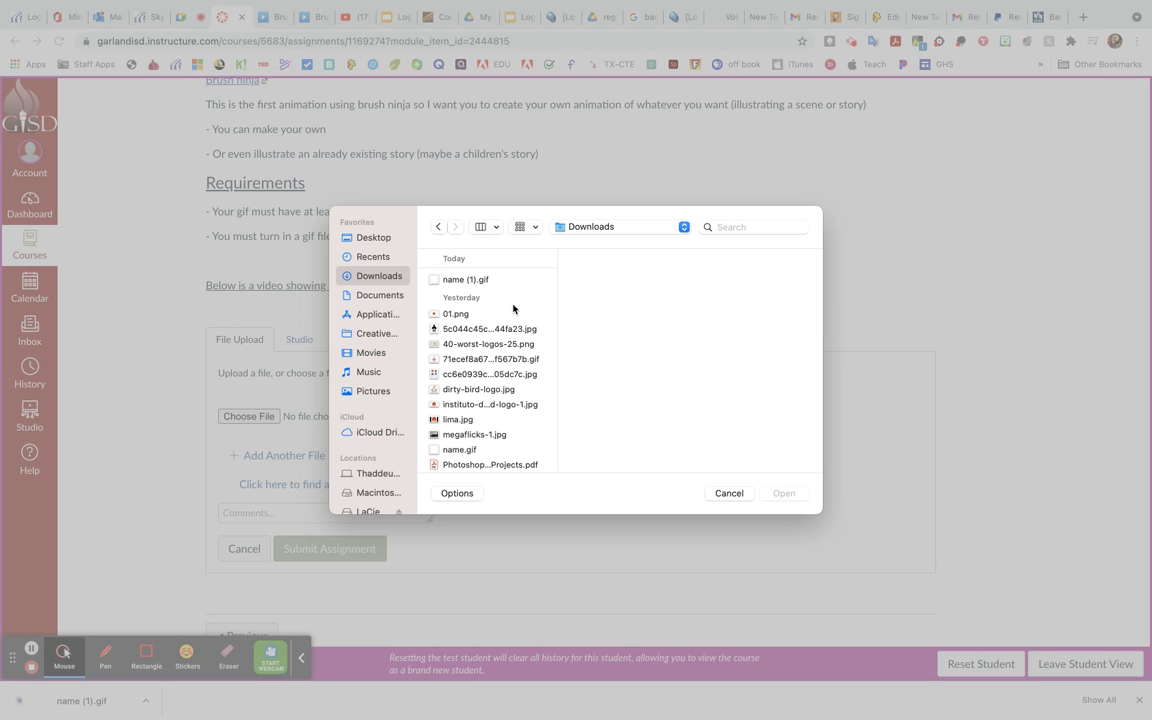
pyautogui.click(463, 283)
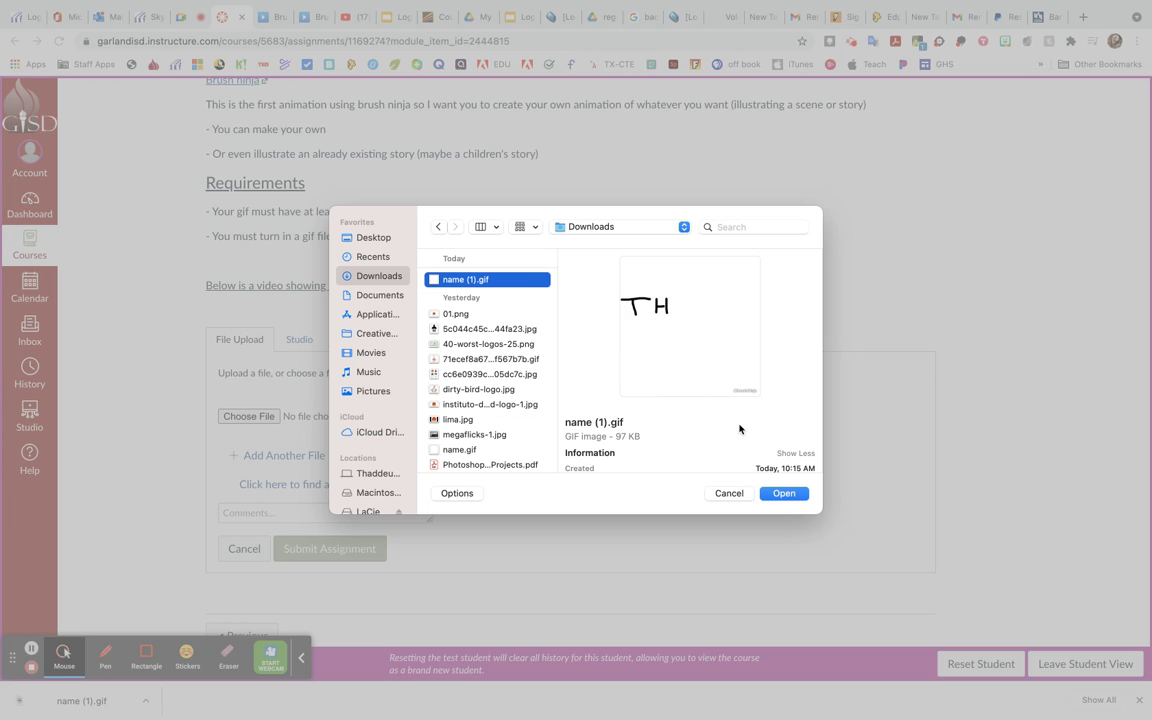
# Confirm name (1).gif as the upload and submit the assignment.
pyautogui.click(784, 494)
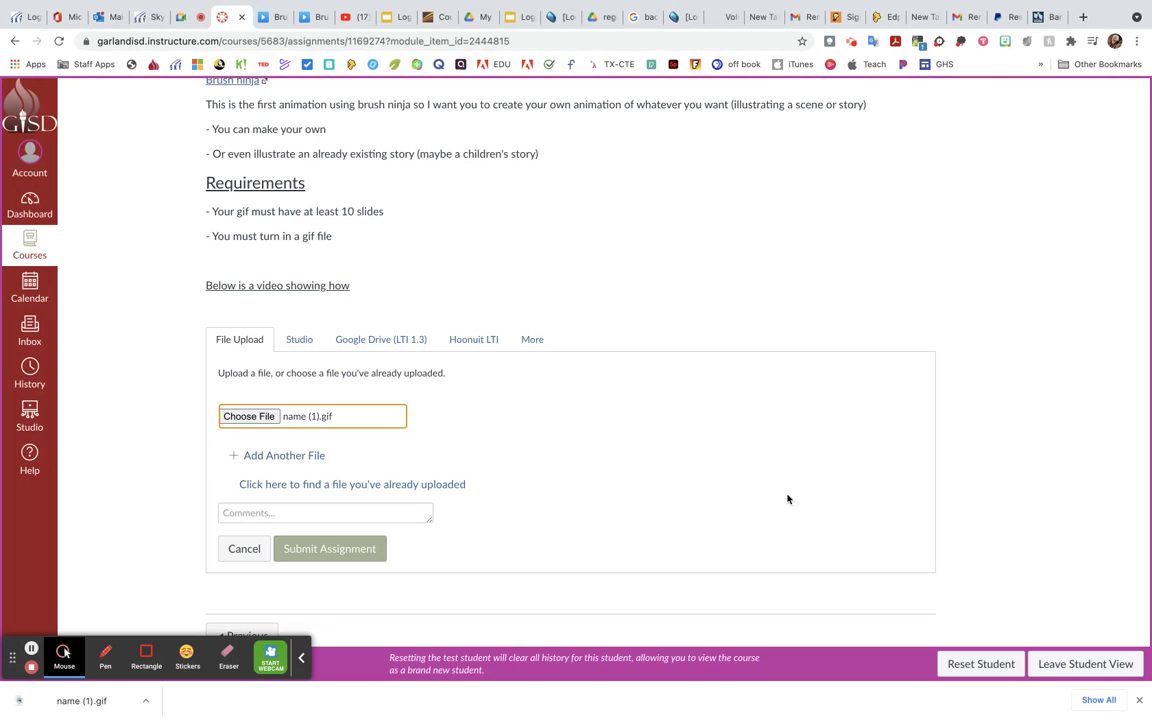
pyautogui.click(334, 555)
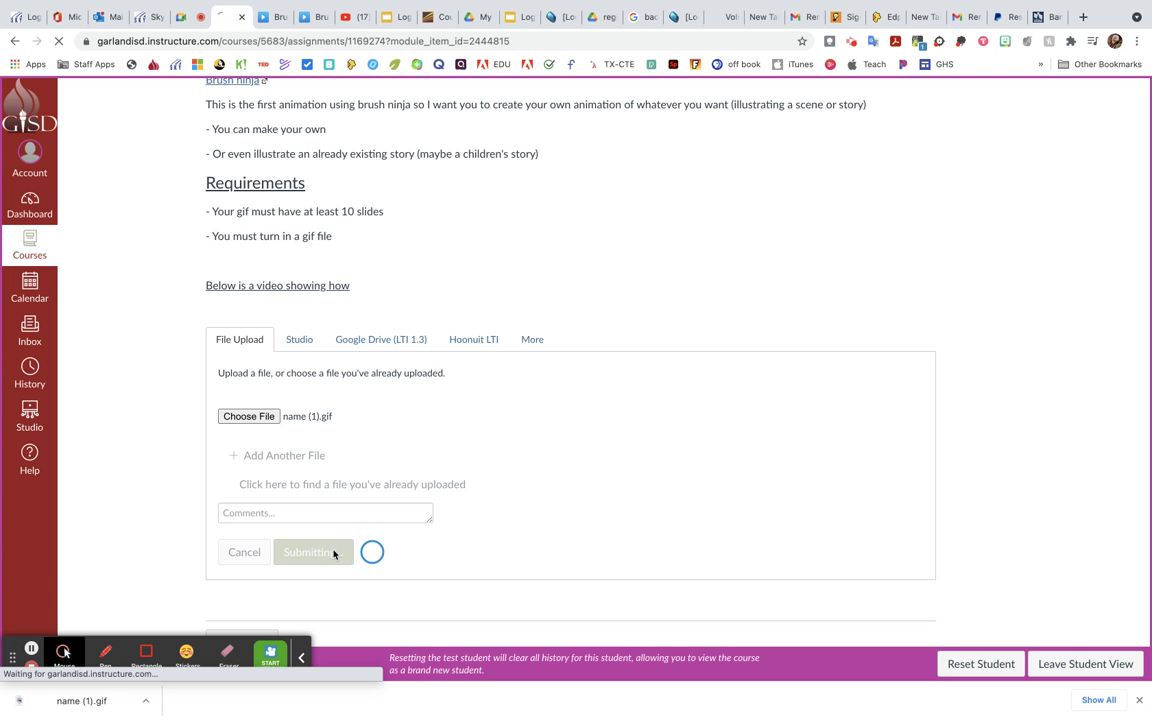